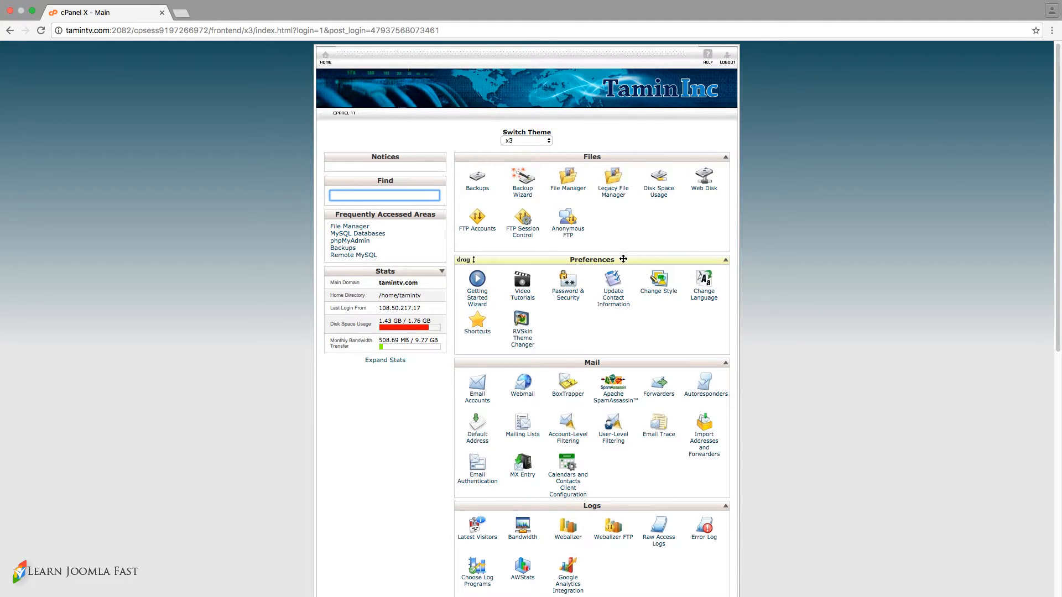
Scroll to Software and Services and launch QuickInstall from cPanel.
{"action": "scroll", "coordinate": [719, 288], "scroll_direction": "down", "scroll_amount": 8}
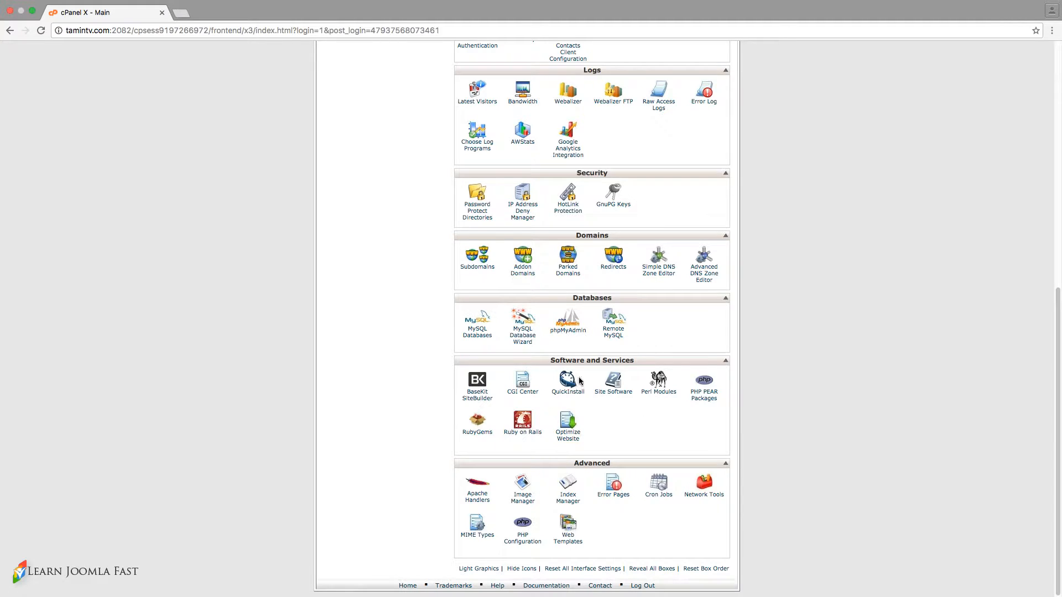
{"action": "left_click", "coordinate": [568, 391]}
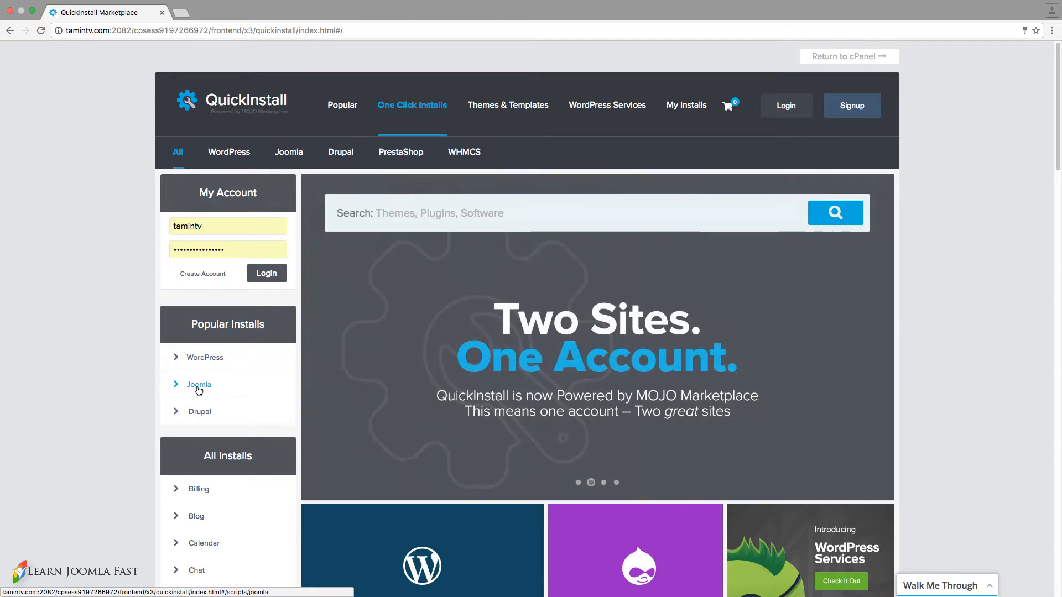
Pick Joomla under Popular Installs, open its free install form and expand the domain list.
{"action": "left_click", "coordinate": [199, 389]}
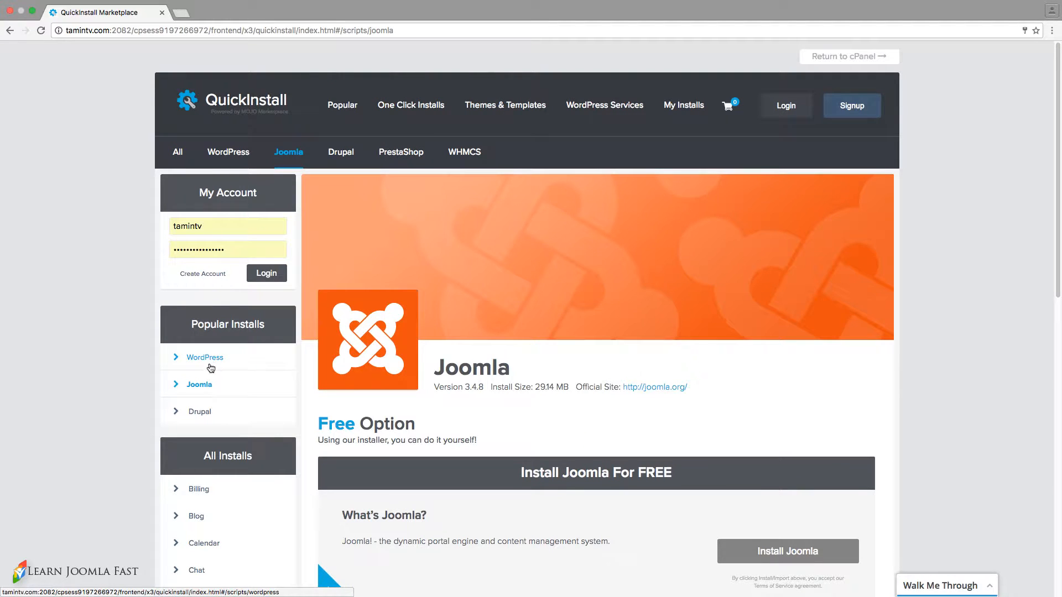
{"action": "scroll", "coordinate": [500, 392], "scroll_direction": "down", "scroll_amount": 3}
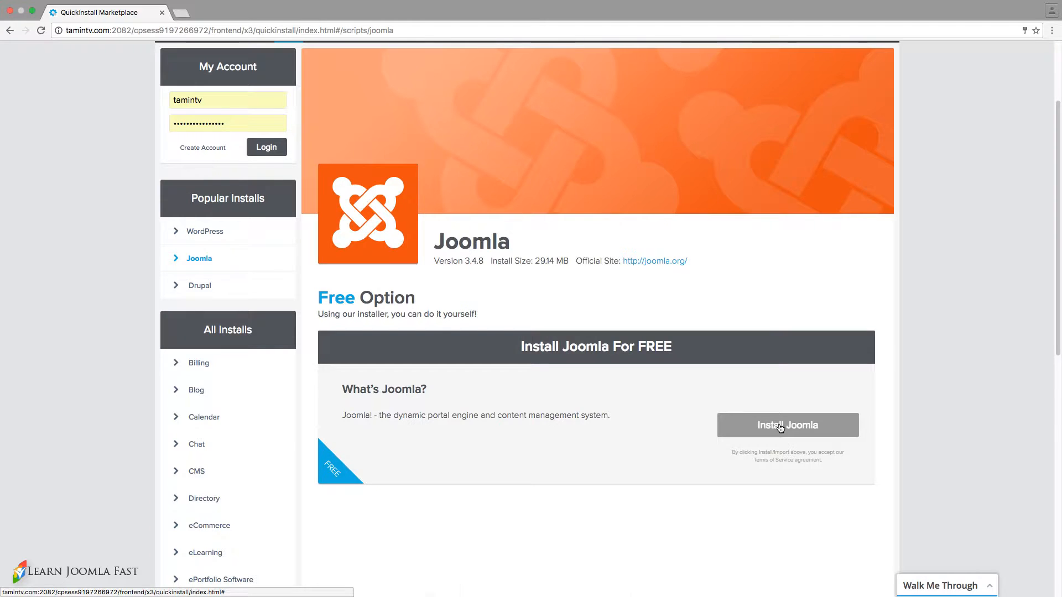
{"action": "left_click", "coordinate": [780, 428]}
{"action": "left_click", "coordinate": [449, 212]}
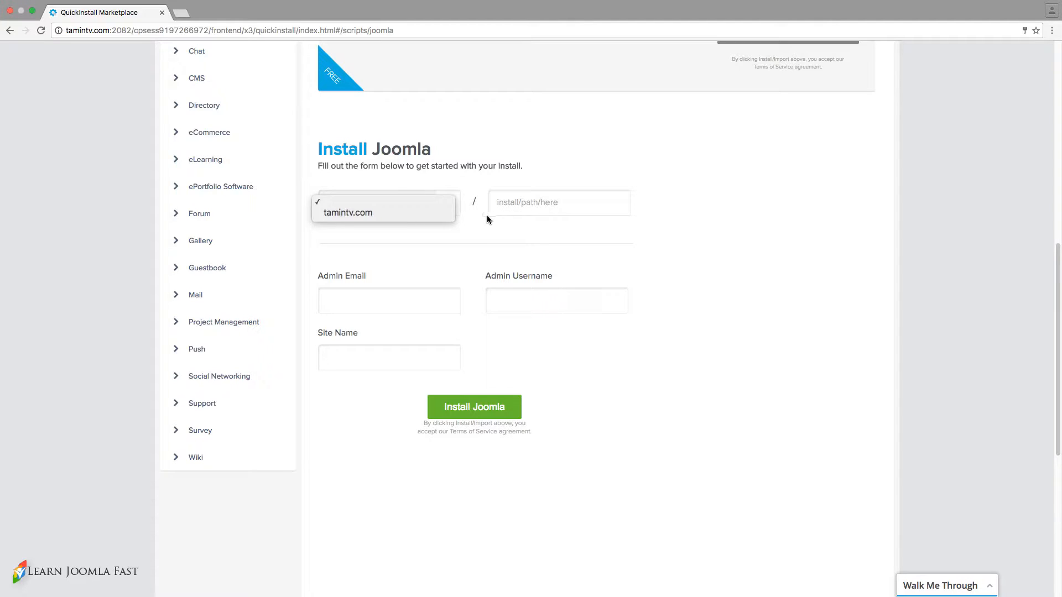
Choose tamintv.com as the domain and set the install path to estate2.
{"action": "left_click", "coordinate": [420, 213]}
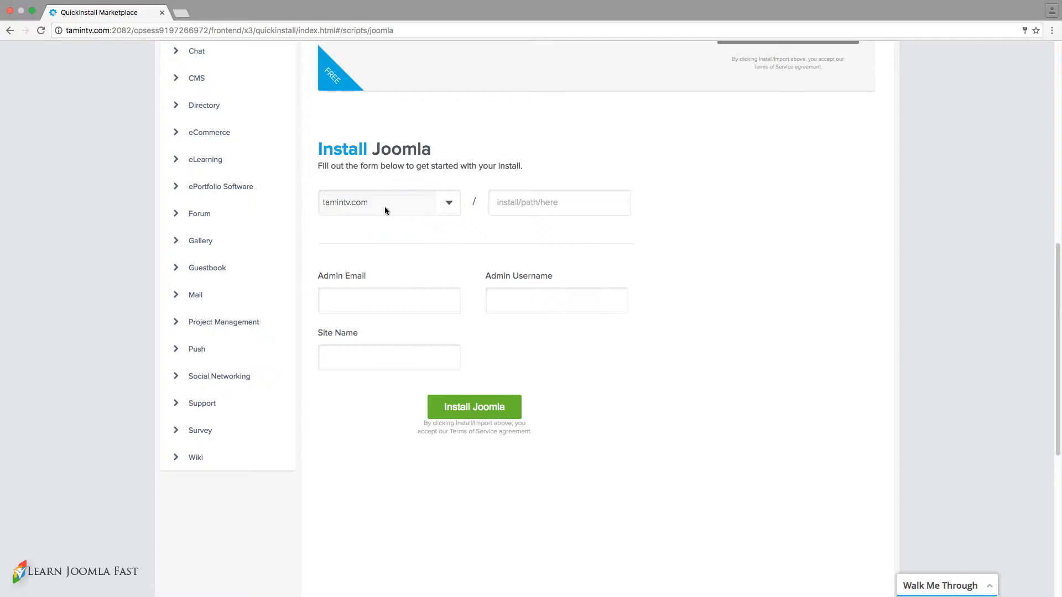
{"action": "left_click", "coordinate": [575, 203]}
{"action": "type", "text": "estate2"}
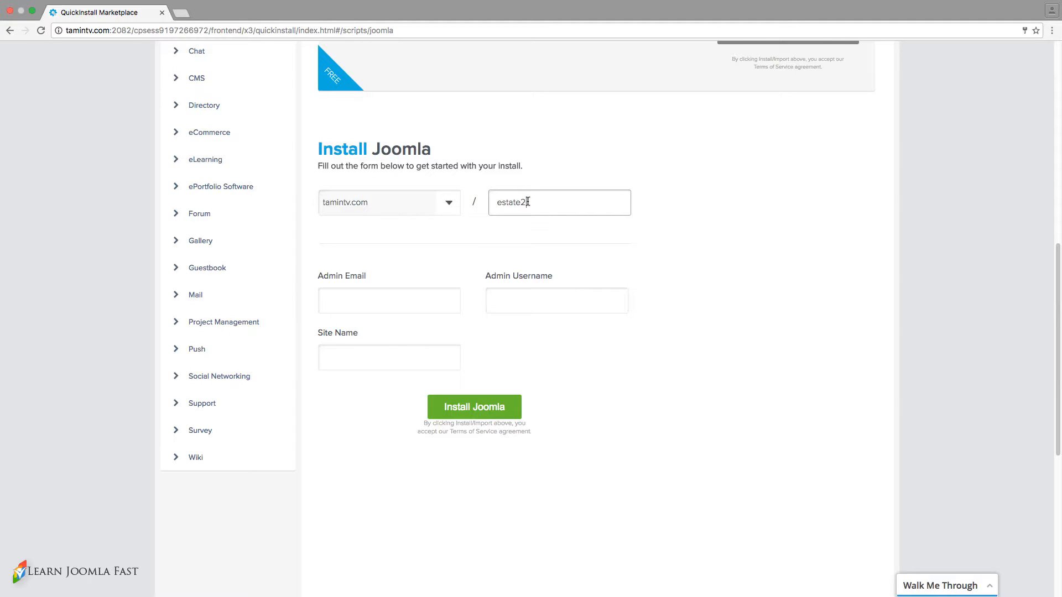
{"action": "double_click", "coordinate": [504, 203]}
{"action": "right_click", "coordinate": [509, 208]}
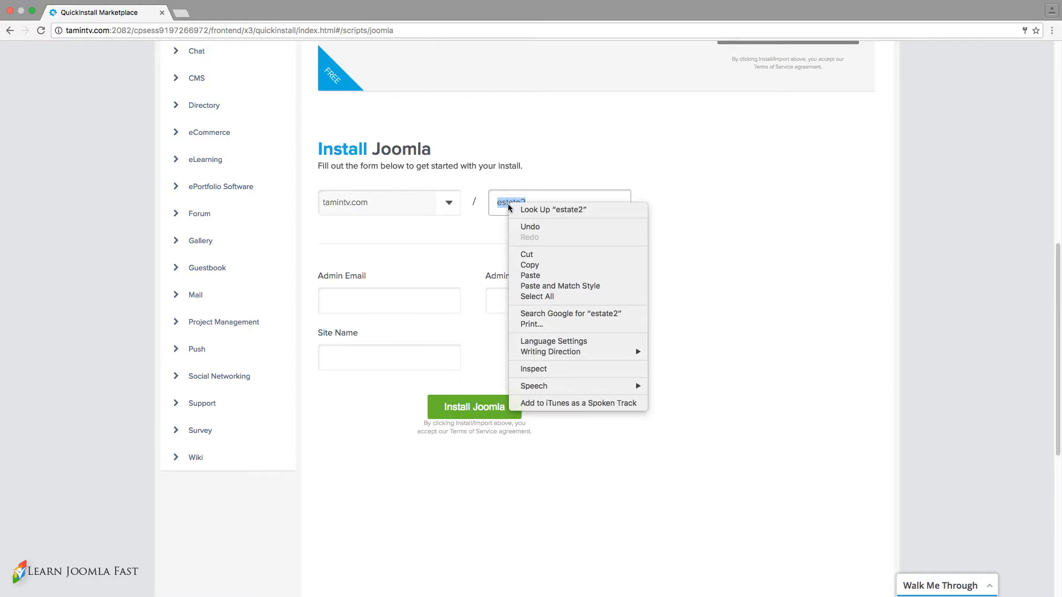
{"action": "left_click", "coordinate": [526, 254]}
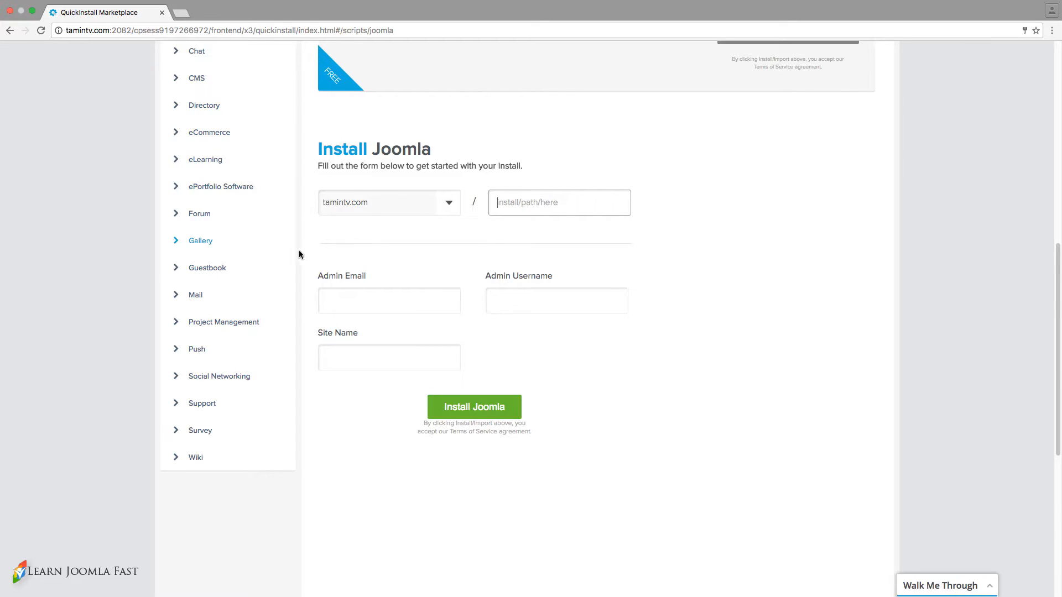
{"action": "right_click", "coordinate": [501, 195]}
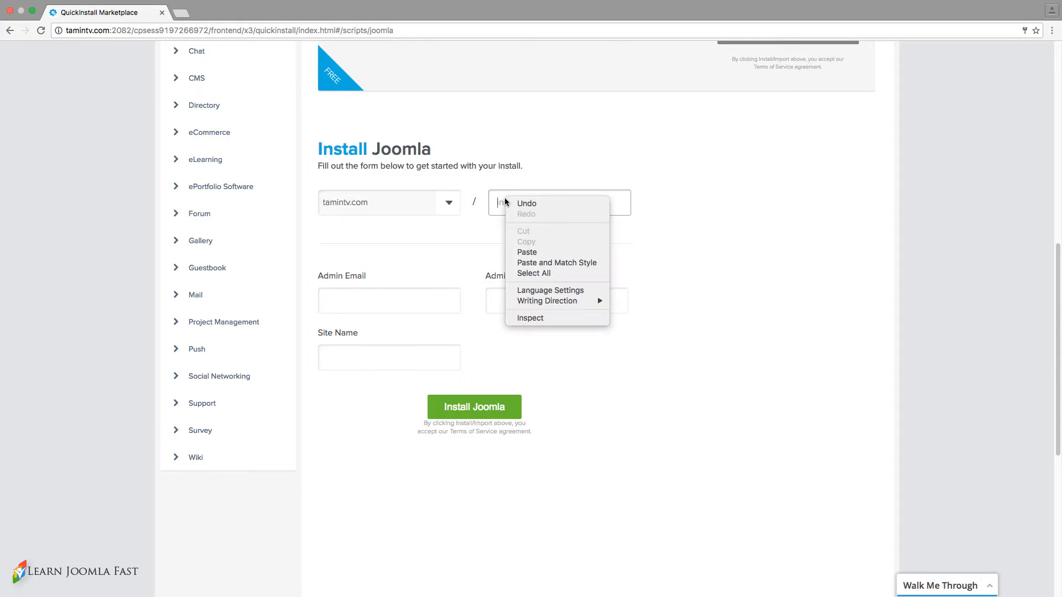
{"action": "left_click", "coordinate": [520, 204]}
{"action": "left_click", "coordinate": [538, 205]}
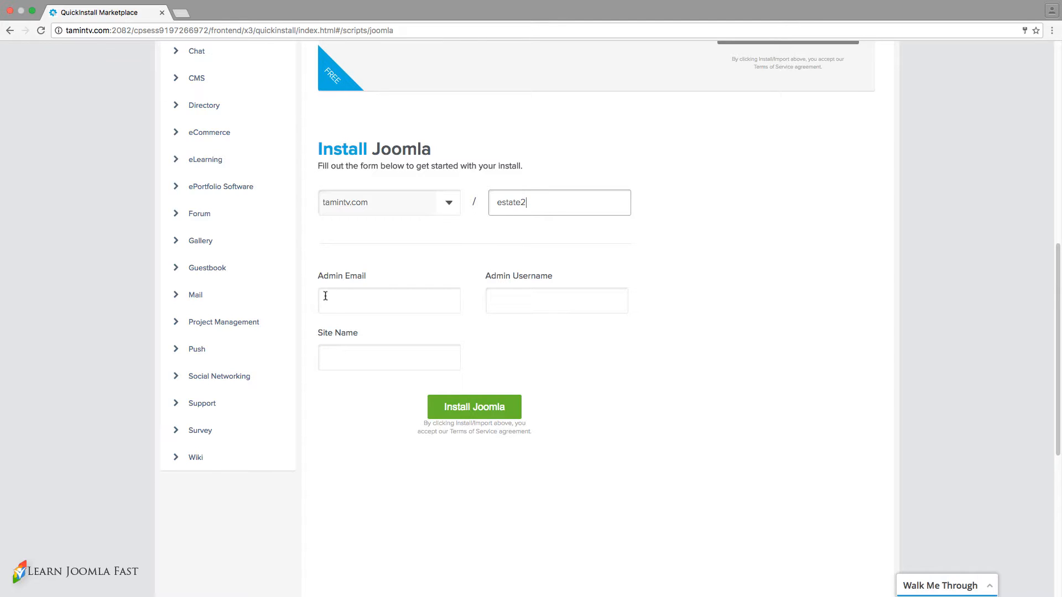
Enter the admin e-mail, username admin and site name 'Property listing website', then install.
{"action": "left_click", "coordinate": [357, 294]}
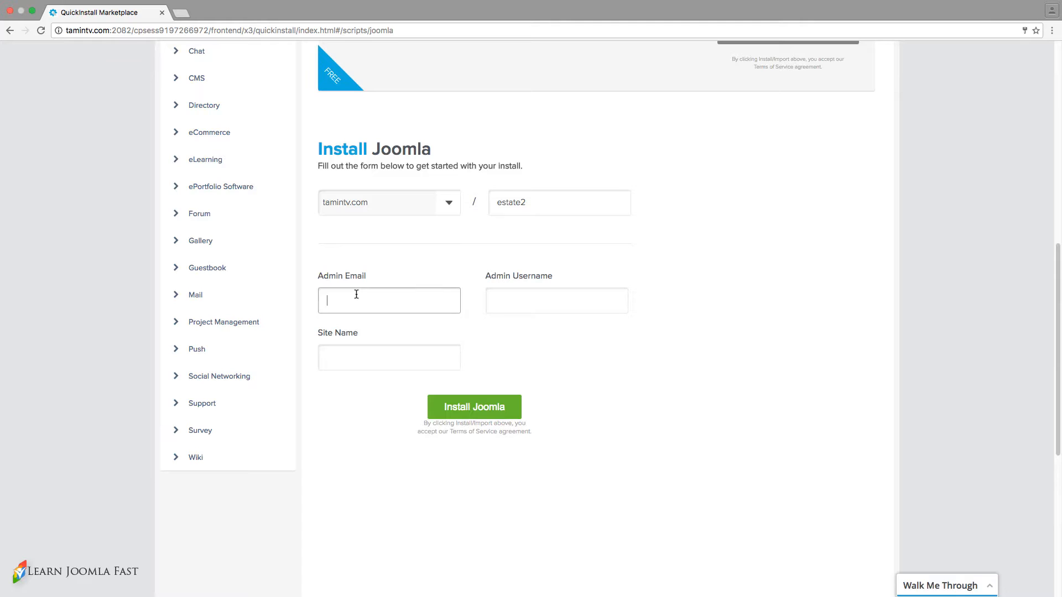
{"action": "type", "text": "email@admin.com"}
{"action": "key", "text": "Tab"}
{"action": "type", "text": "admin"}
{"action": "key", "text": "Tab"}
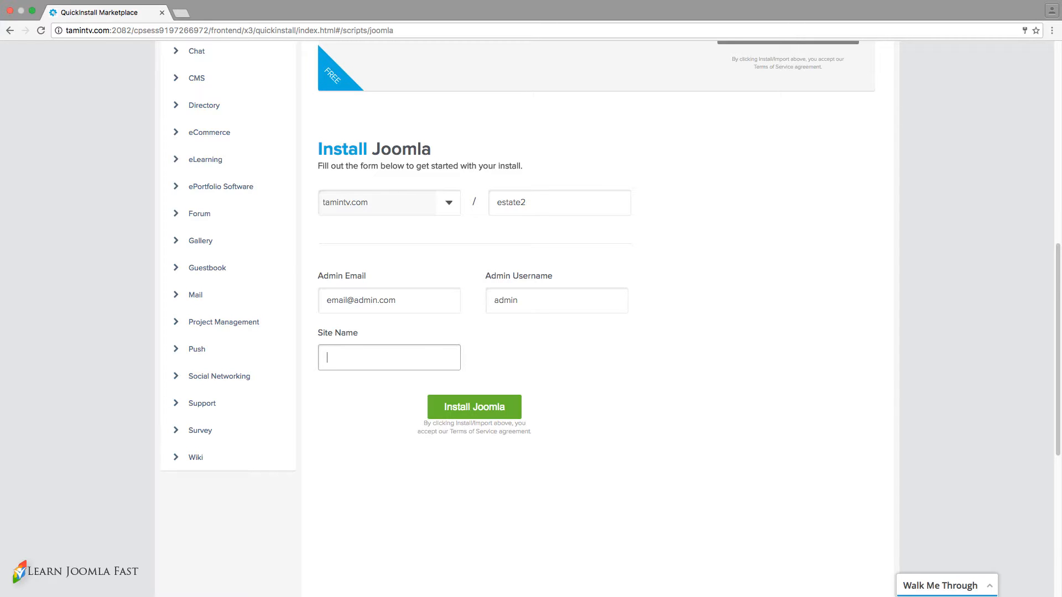
{"action": "type", "text": "Property listing website"}
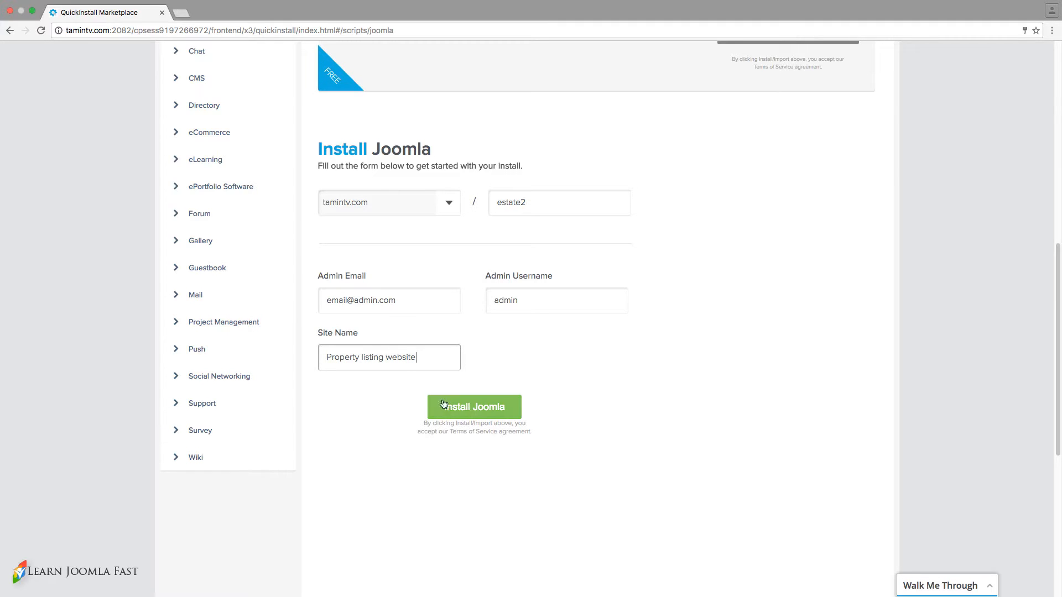
{"action": "left_click", "coordinate": [467, 410]}
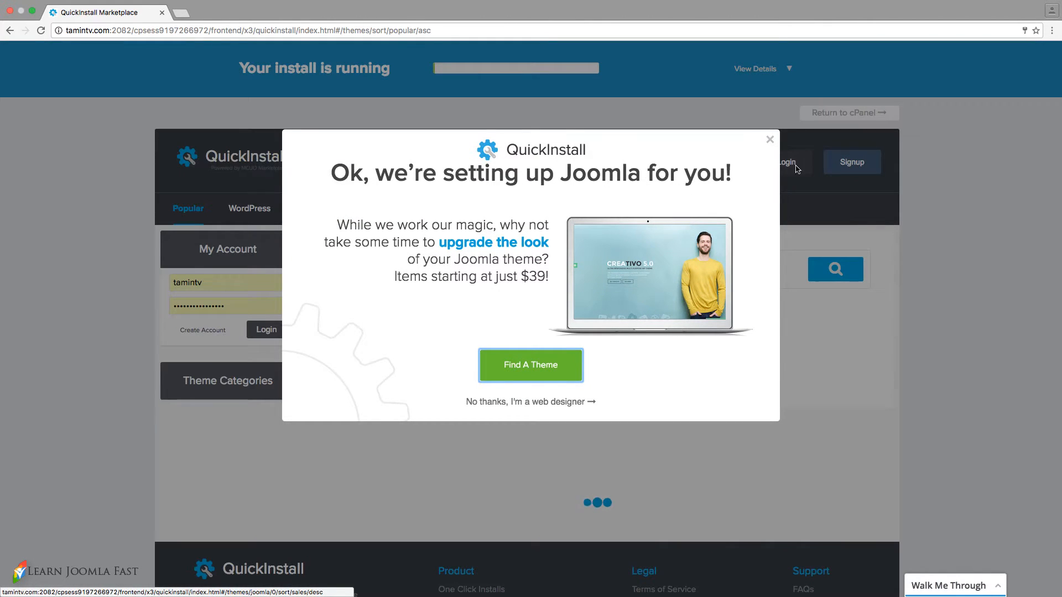
Dismiss the theme popup, copy the generated admin password, and open the Admin Area URL.
{"action": "left_click", "coordinate": [769, 140]}
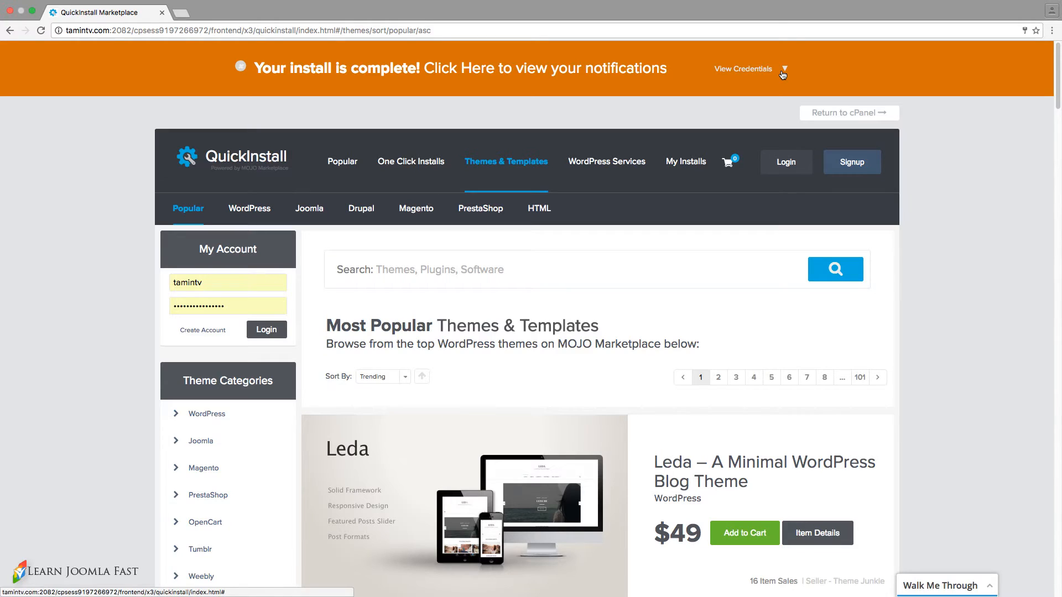
{"action": "left_click", "coordinate": [744, 71]}
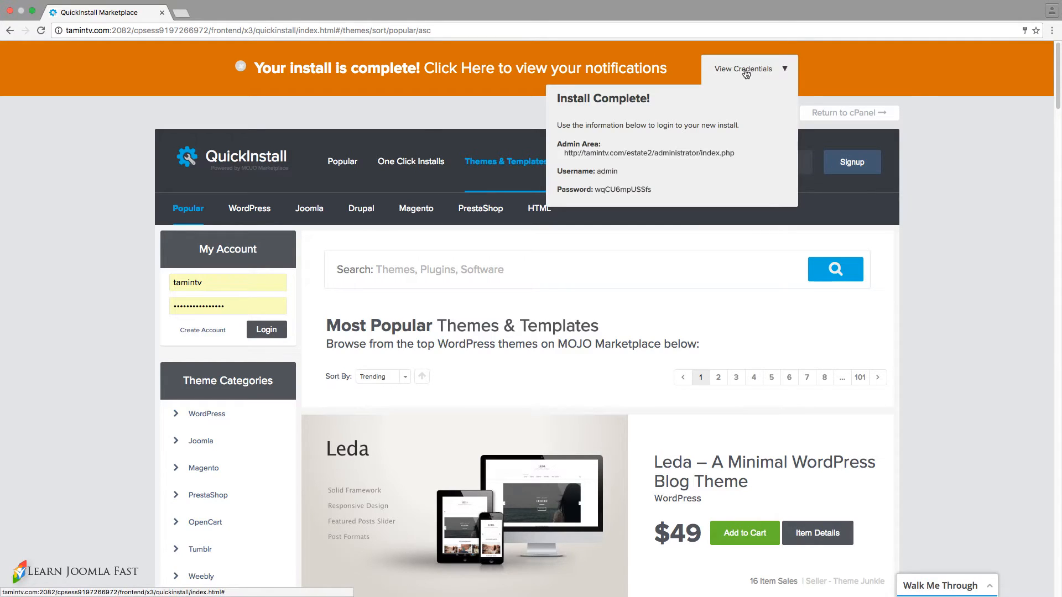
{"action": "double_click", "coordinate": [627, 189]}
{"action": "right_click", "coordinate": [627, 191]}
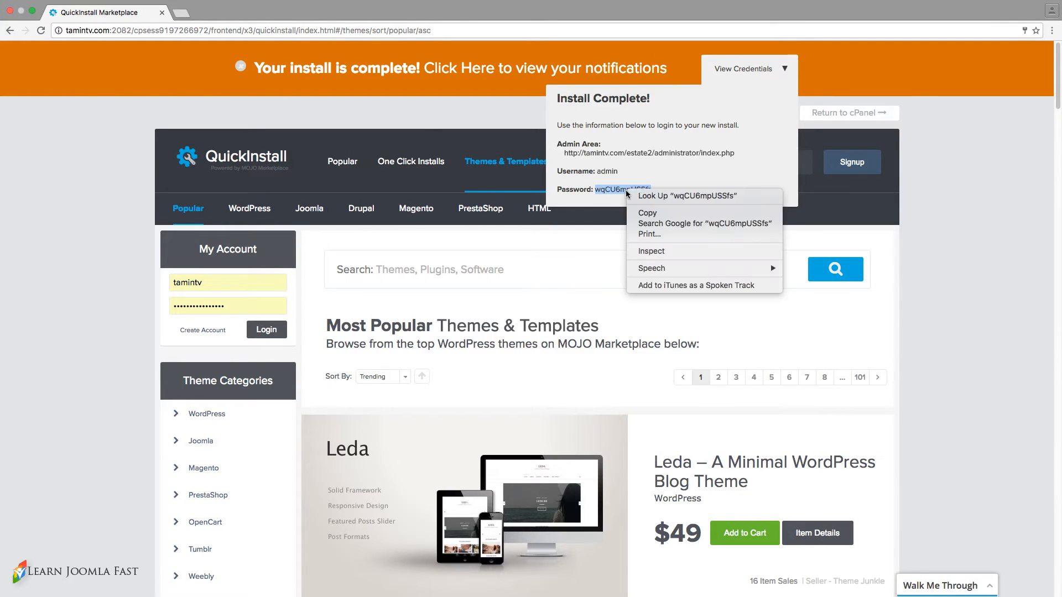
{"action": "left_click", "coordinate": [636, 212]}
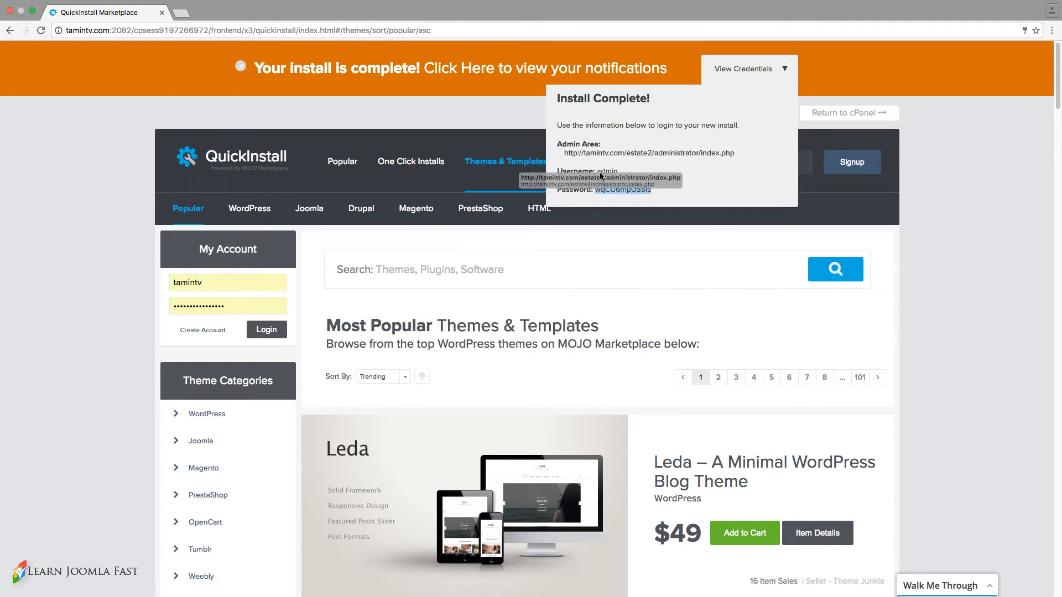
{"action": "left_click", "coordinate": [632, 154]}
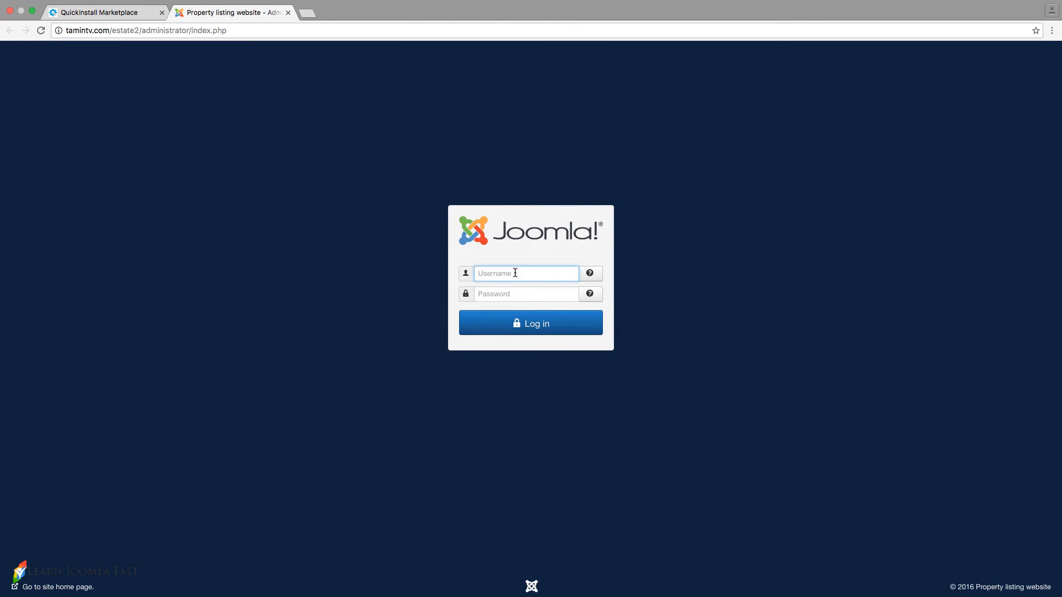
Log in as admin with the copied password and return to the administrator tab.
{"action": "type", "text": "wrk"}
{"action": "key", "text": "BackSpace"}
{"action": "key", "text": "BackSpace"}
{"action": "key", "text": "BackSpace"}
{"action": "type", "text": "admin"}
{"action": "key", "text": "Tab"}
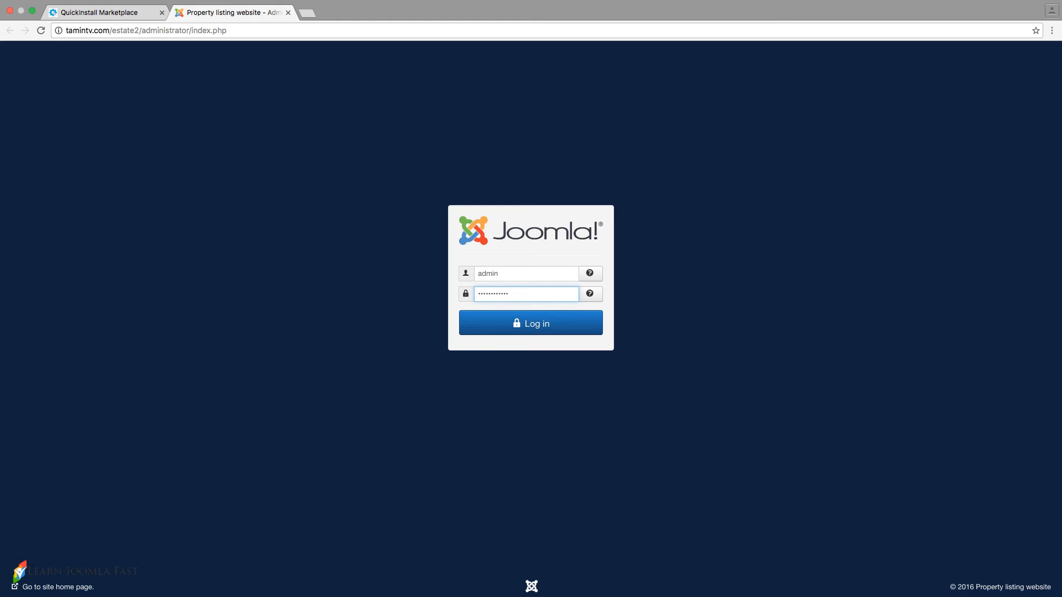
{"action": "left_click", "coordinate": [546, 330]}
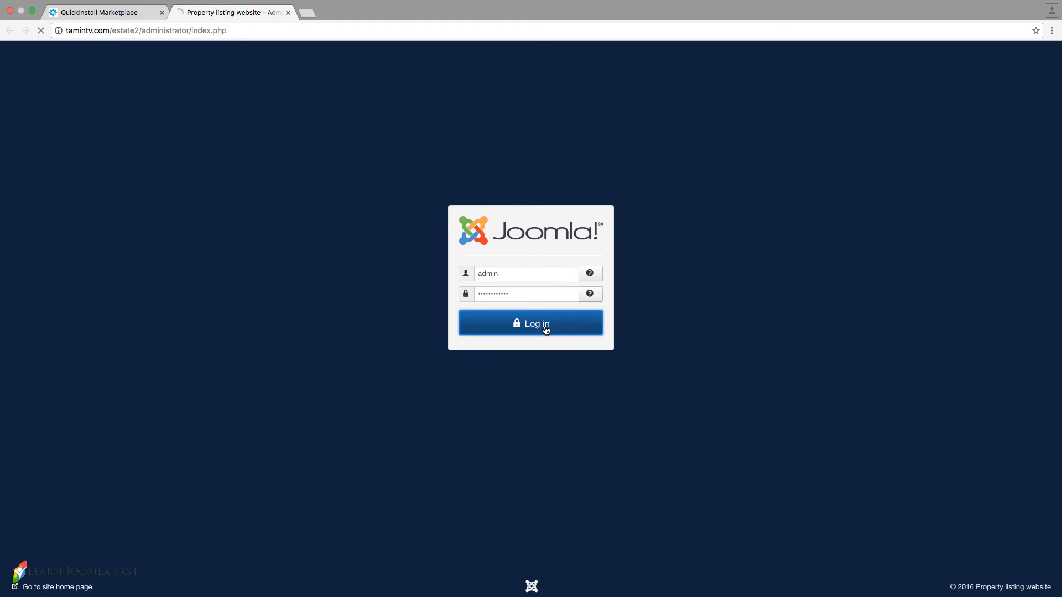
{"action": "left_click", "coordinate": [126, 15]}
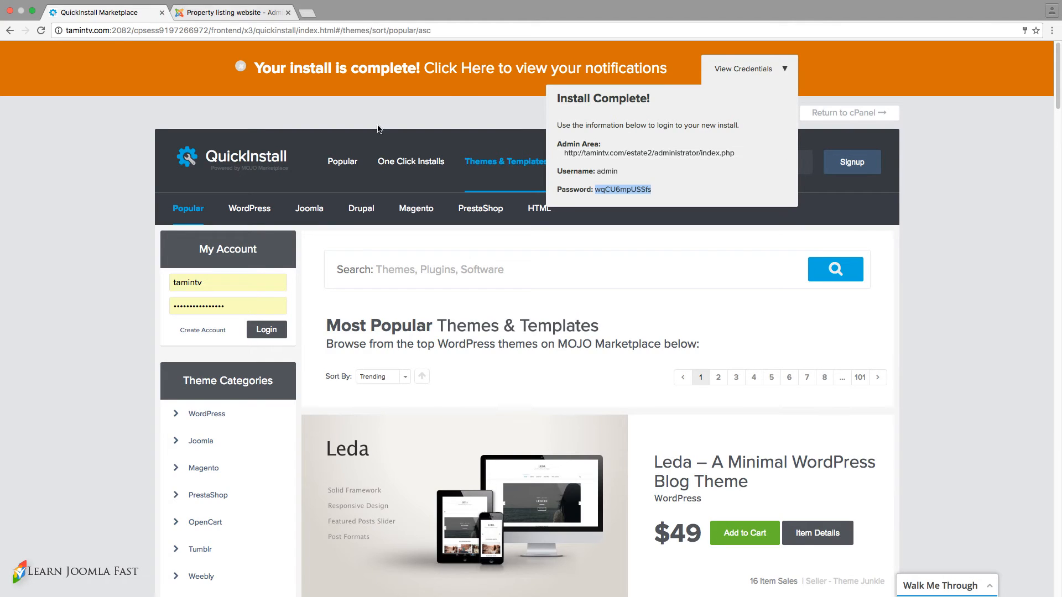
{"action": "left_click", "coordinate": [235, 13]}
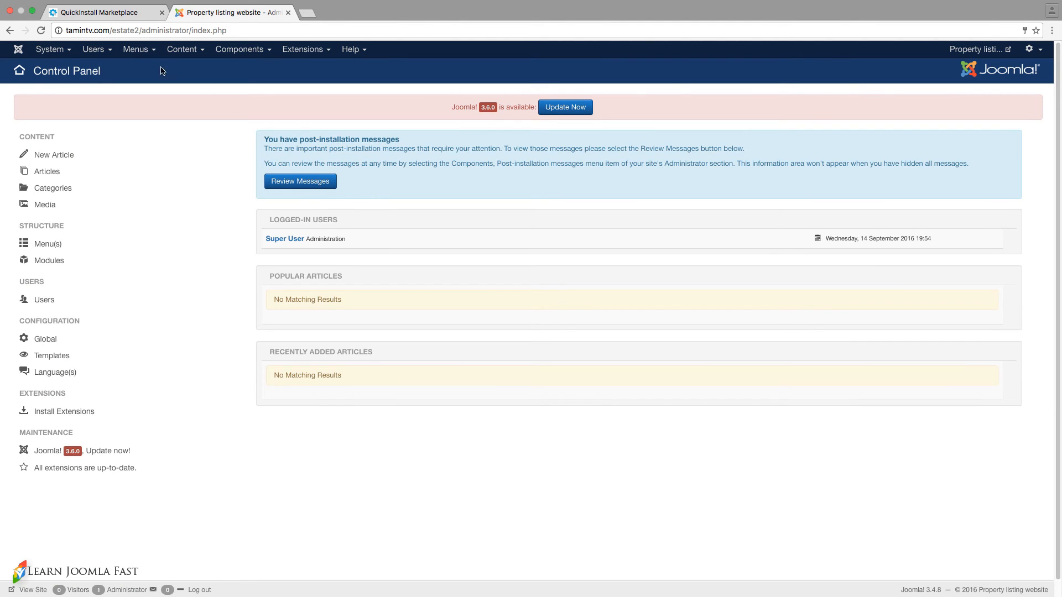
Under Users > Manage, give the Super User a new password in both fields and Save & Close.
{"action": "left_click", "coordinate": [136, 50]}
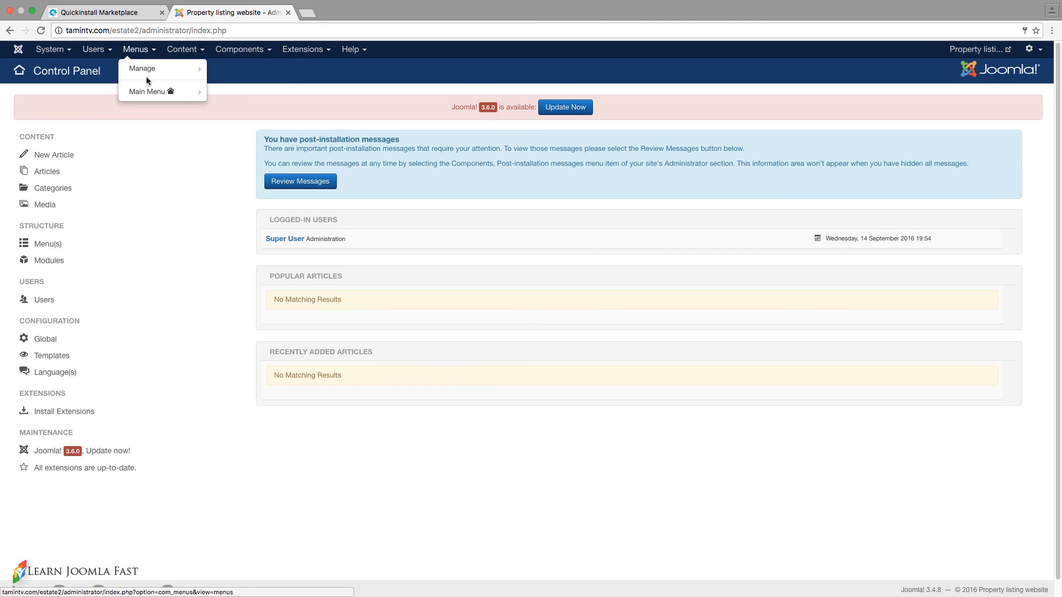
{"action": "left_click", "coordinate": [109, 57]}
{"action": "left_click", "coordinate": [101, 68]}
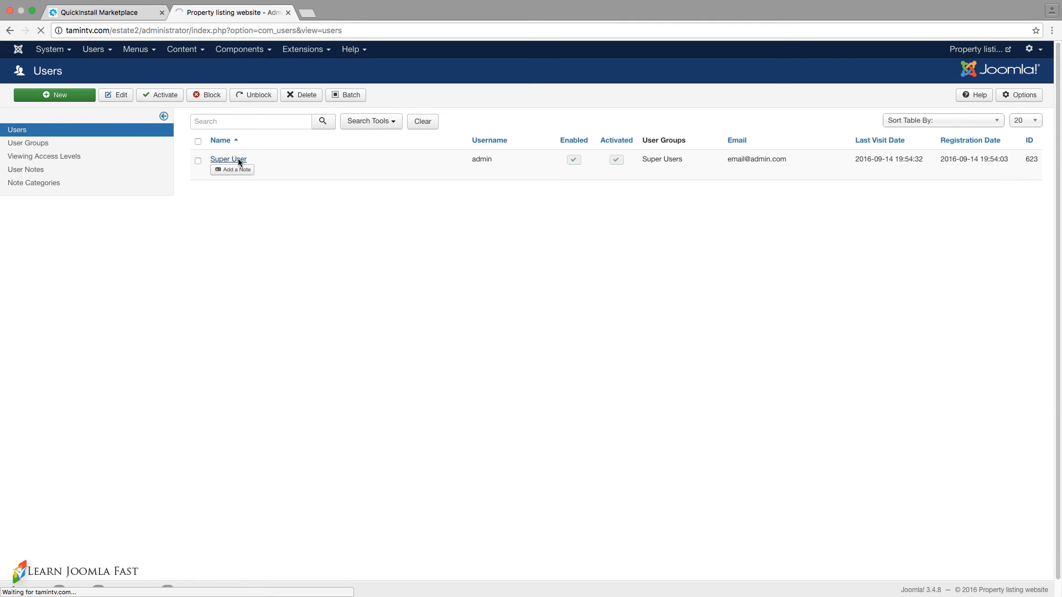
{"action": "left_click", "coordinate": [170, 224]}
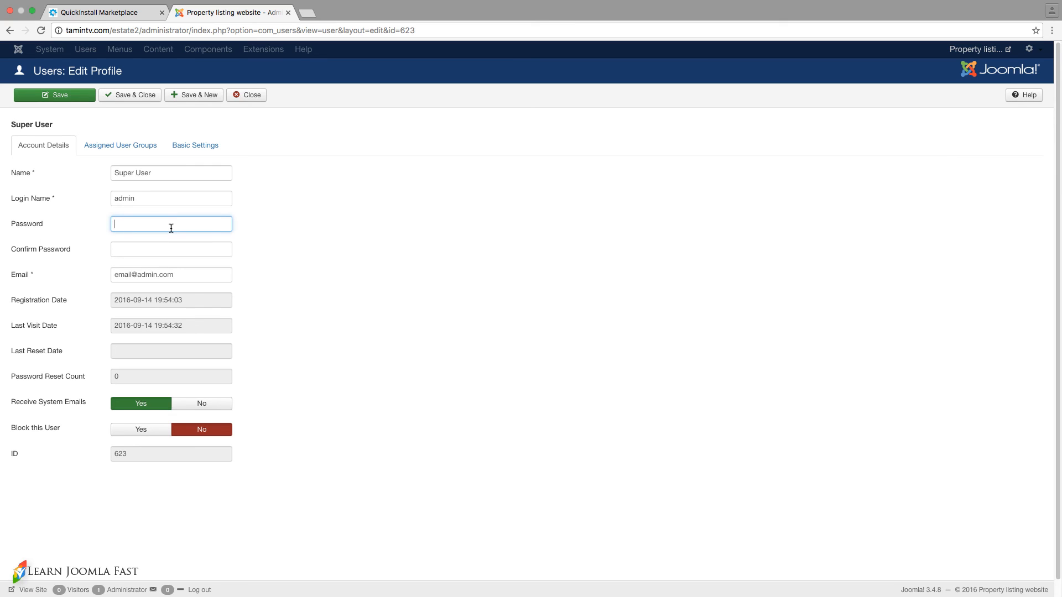
{"action": "key", "text": "Tab"}
{"action": "type", "text": "a"}
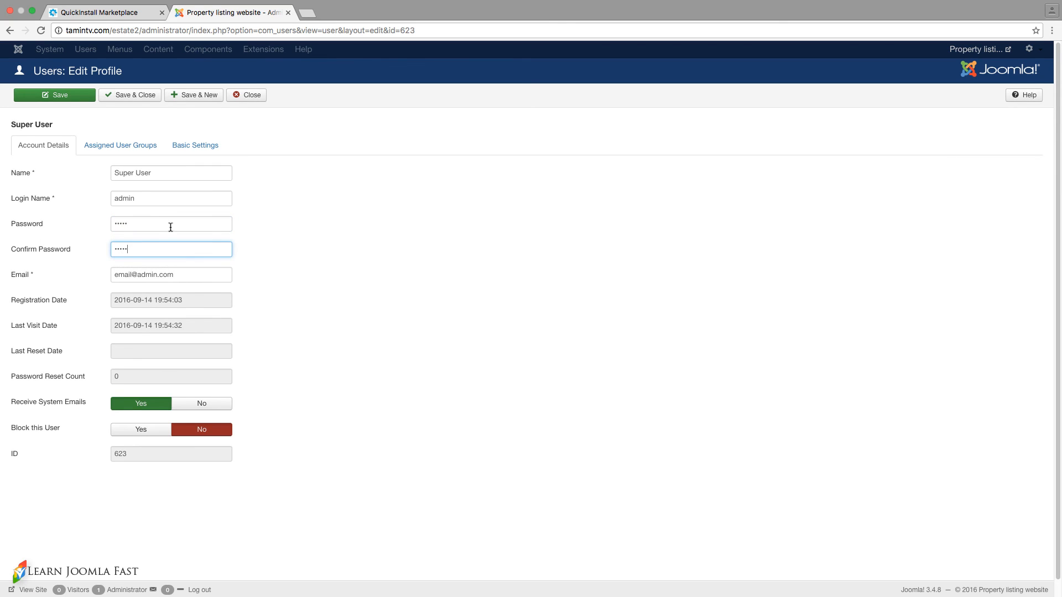
{"action": "left_click", "coordinate": [134, 98]}
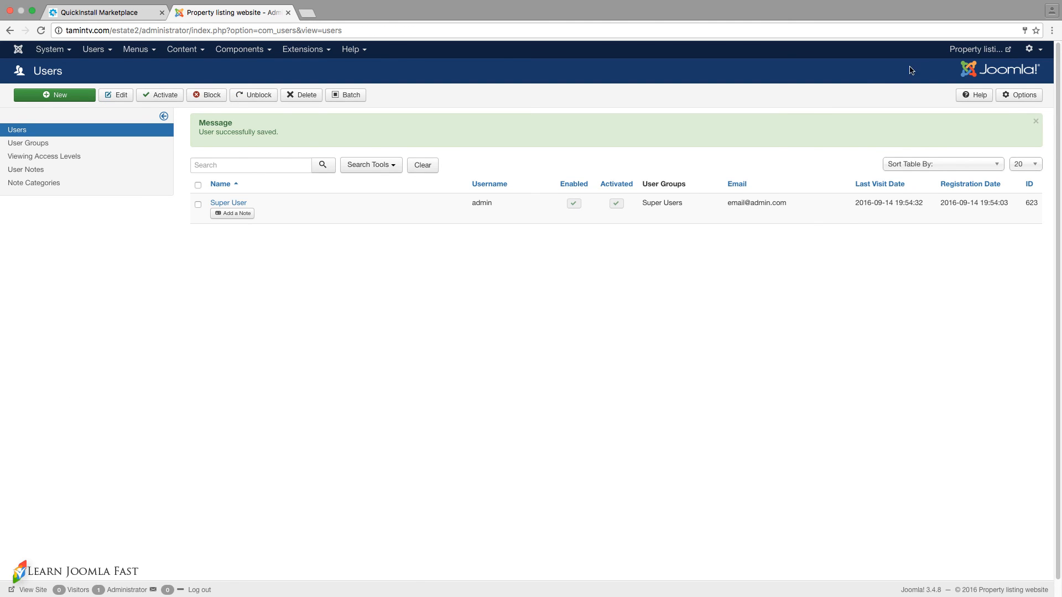